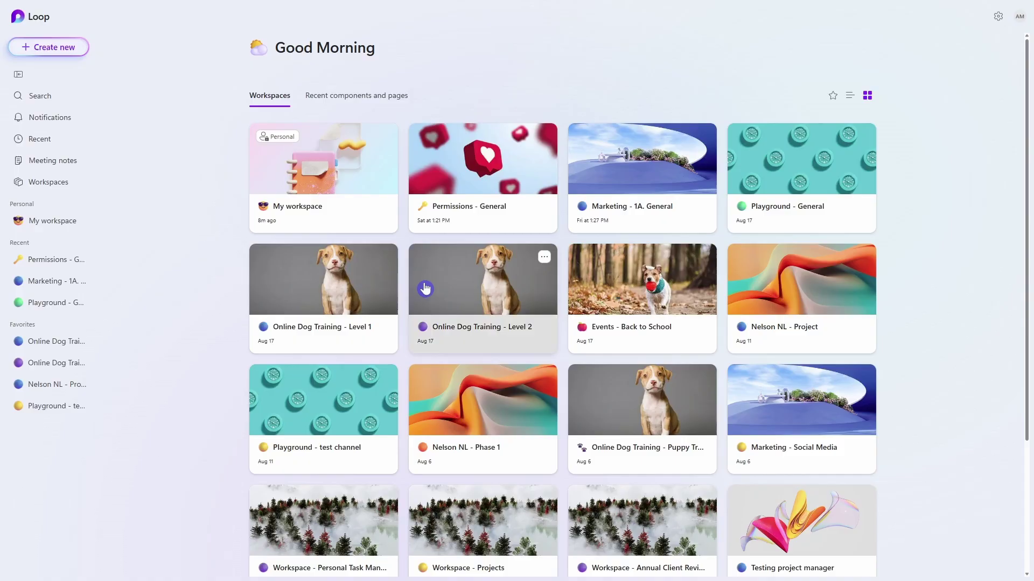
# - Open the Online Dog Training - Level 2 workspace and expand Task & Project Tools in the page tree
pyautogui.click(426, 288)
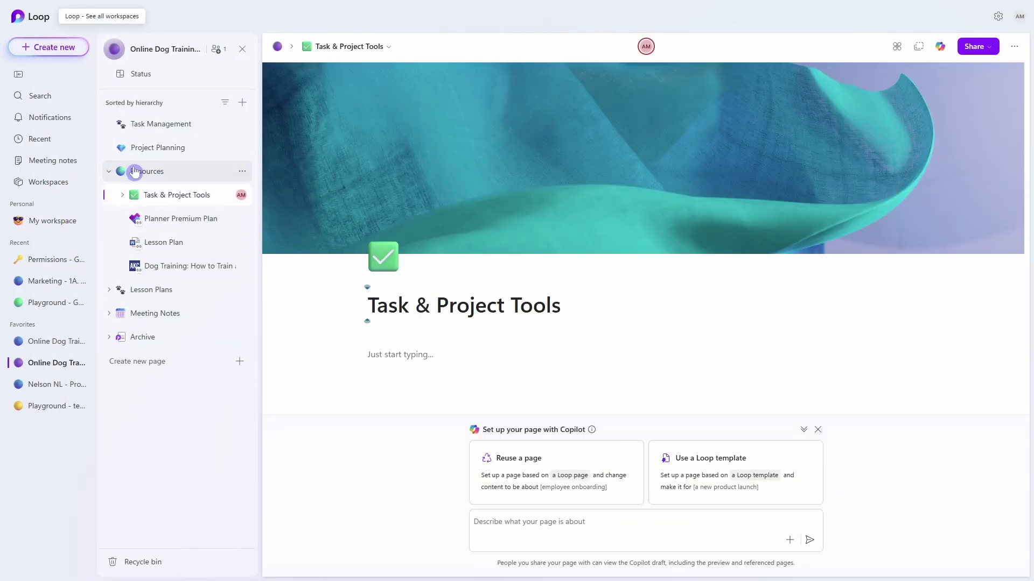
pyautogui.click(123, 195)
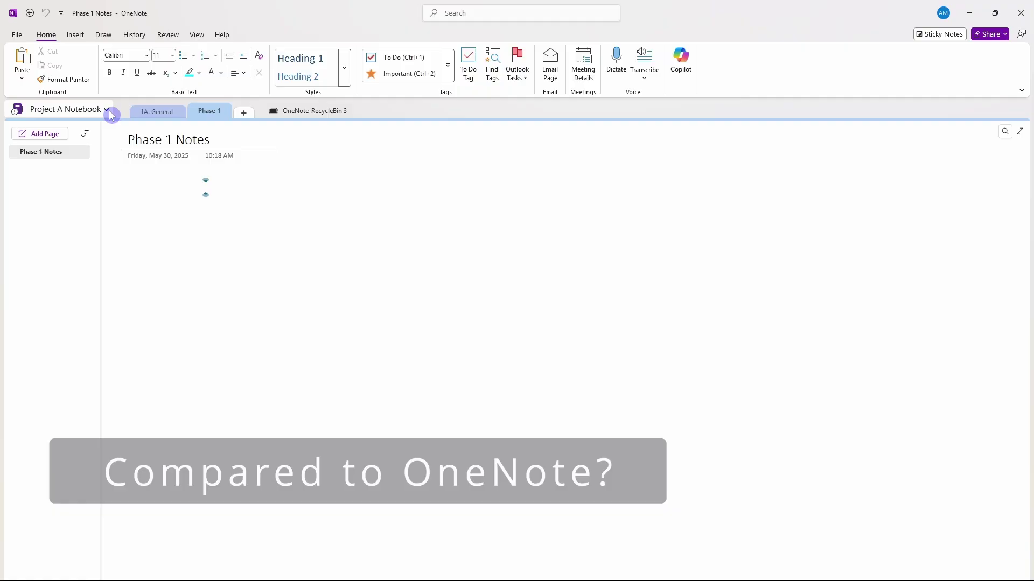
# - Check the notebook list, then move to the 1A. General section's OneNote in Teams page
pyautogui.click(108, 110)
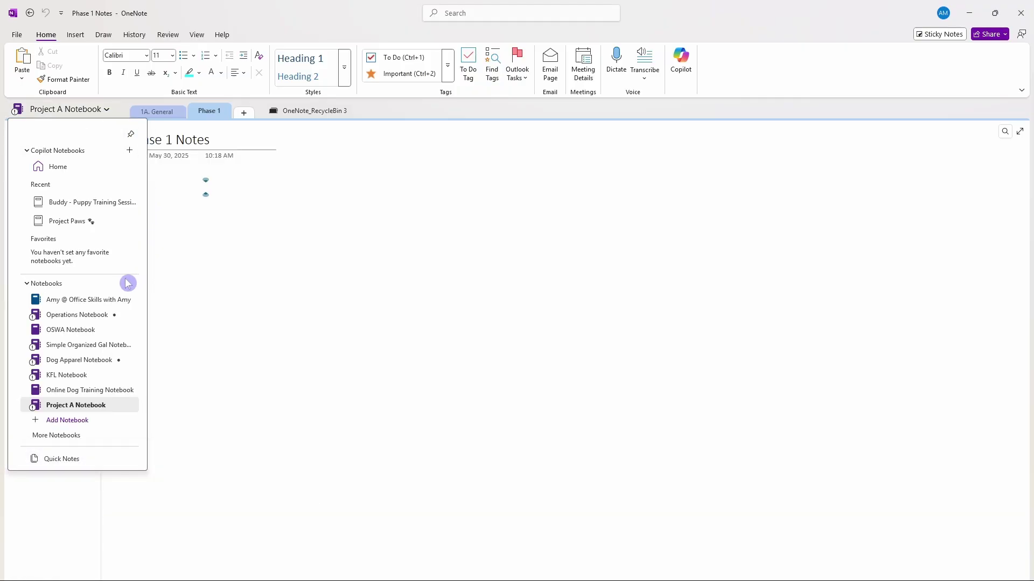
pyautogui.click(200, 228)
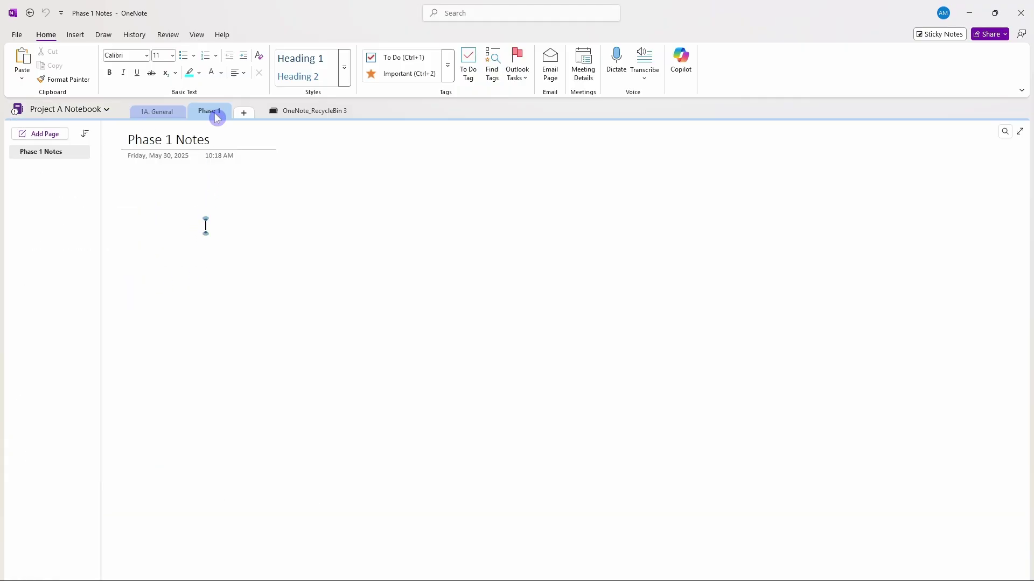
pyautogui.click(156, 111)
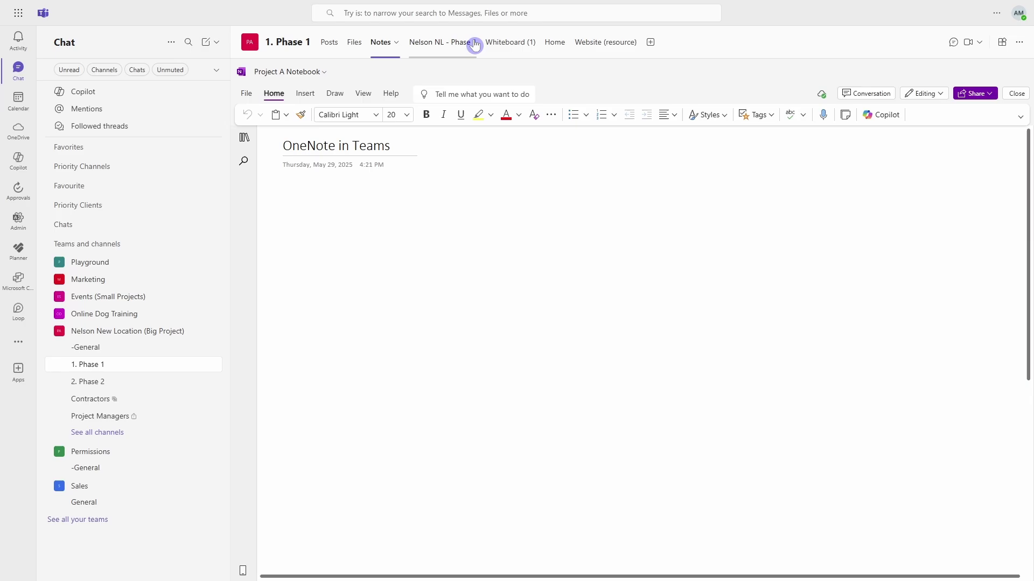
# - Open the Nelson NL - Phase 1 Loop tab and hide the page tree to show Project Management full width
pyautogui.click(474, 43)
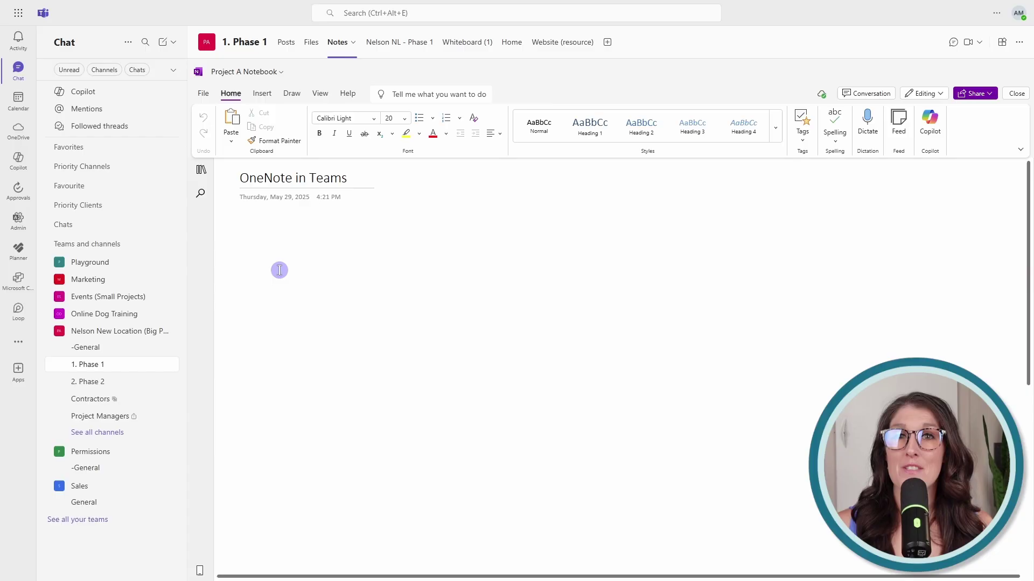
pyautogui.click(400, 50)
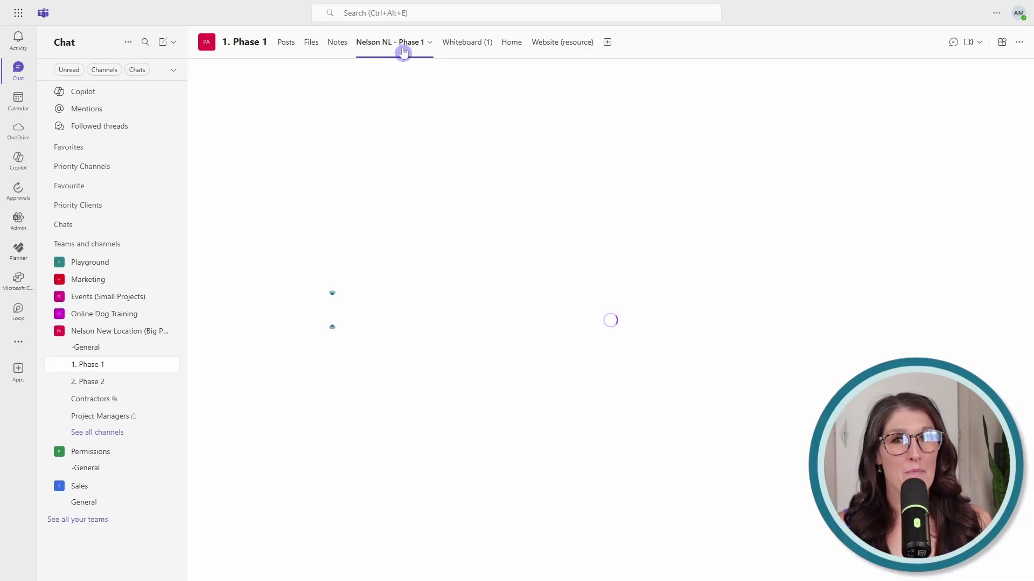
pyautogui.click(340, 98)
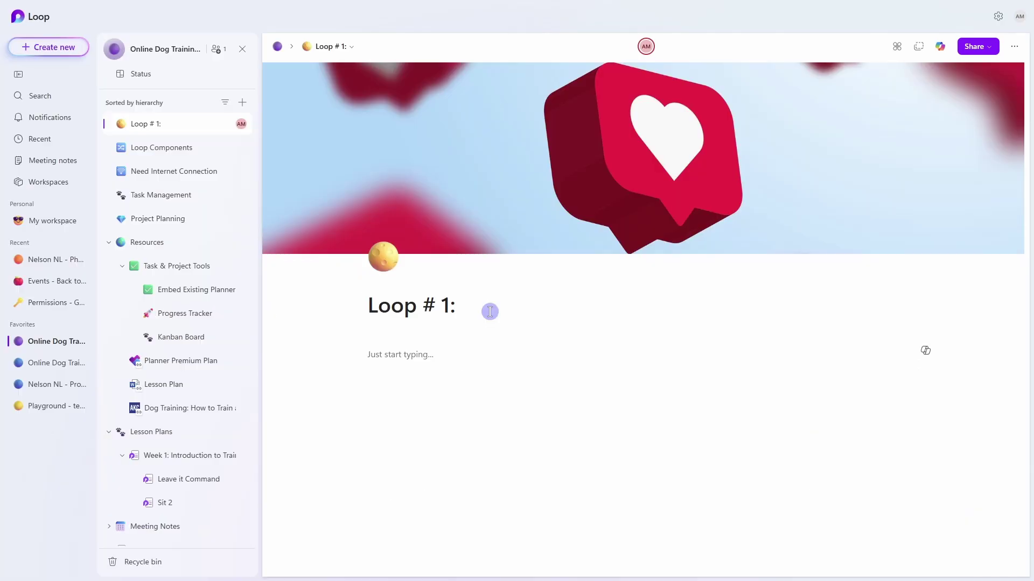
pyautogui.click(486, 302)
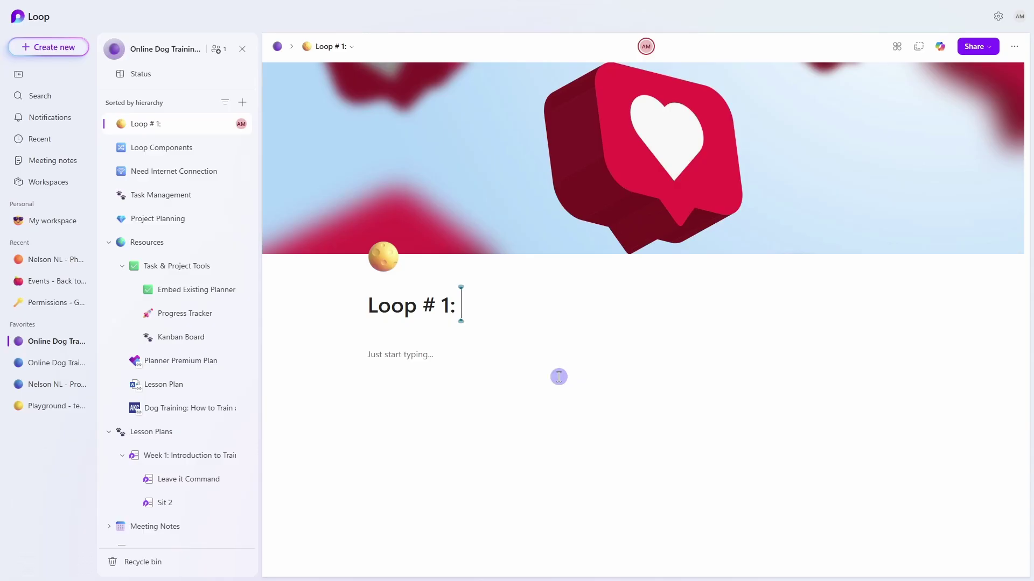
pyautogui.write('Team Collaboration')
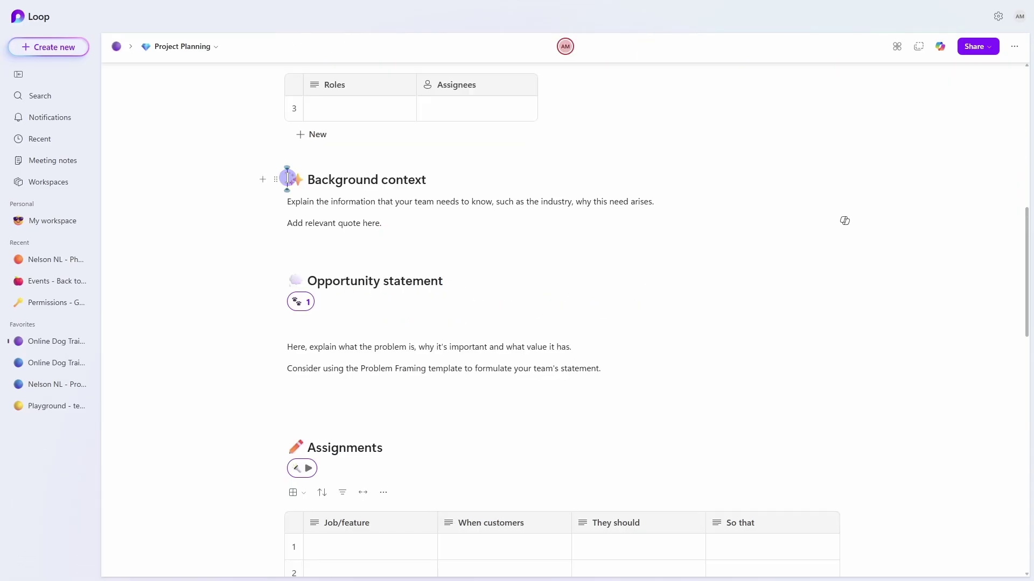
pyautogui.moveTo(286, 179); pyautogui.dragTo(432, 177)
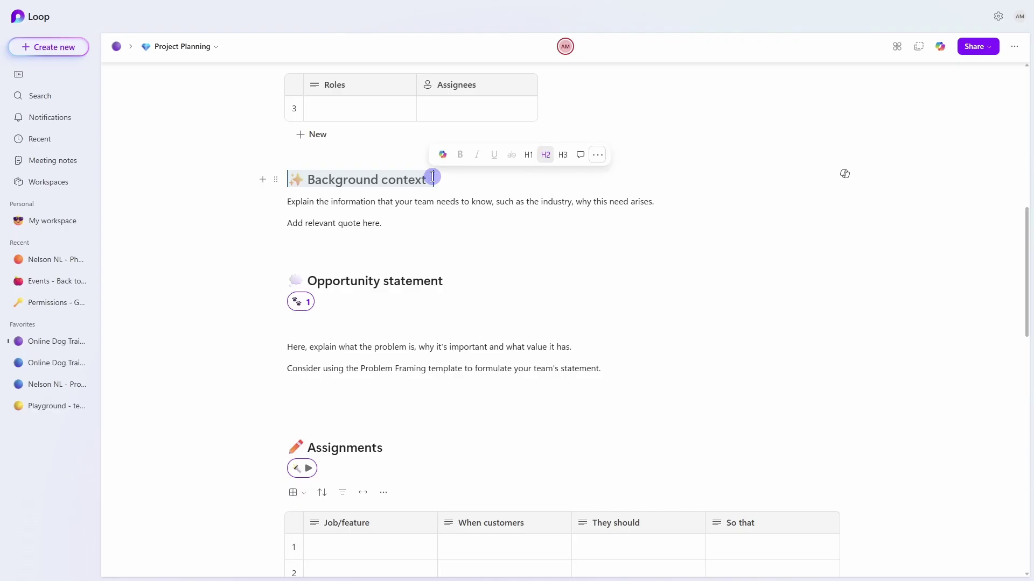
pyautogui.click(581, 155)
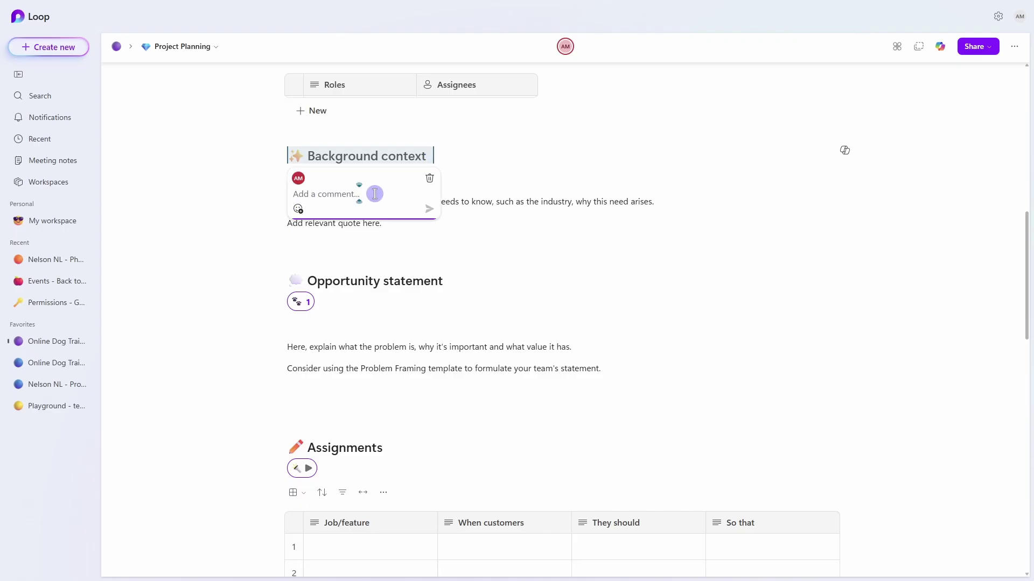
pyautogui.write('@mike')
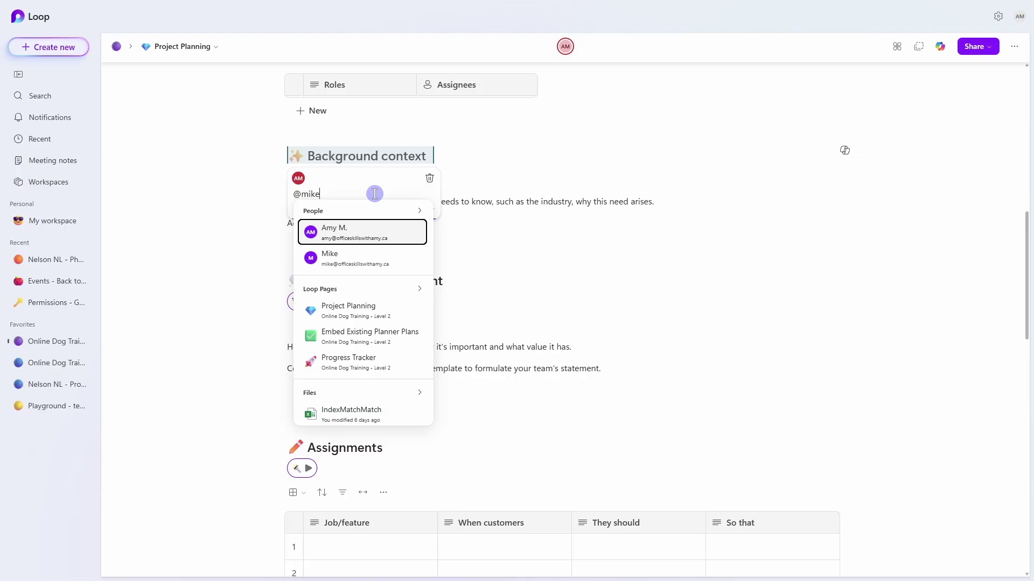
pyautogui.click(358, 234)
pyautogui.write('can you review this section?')
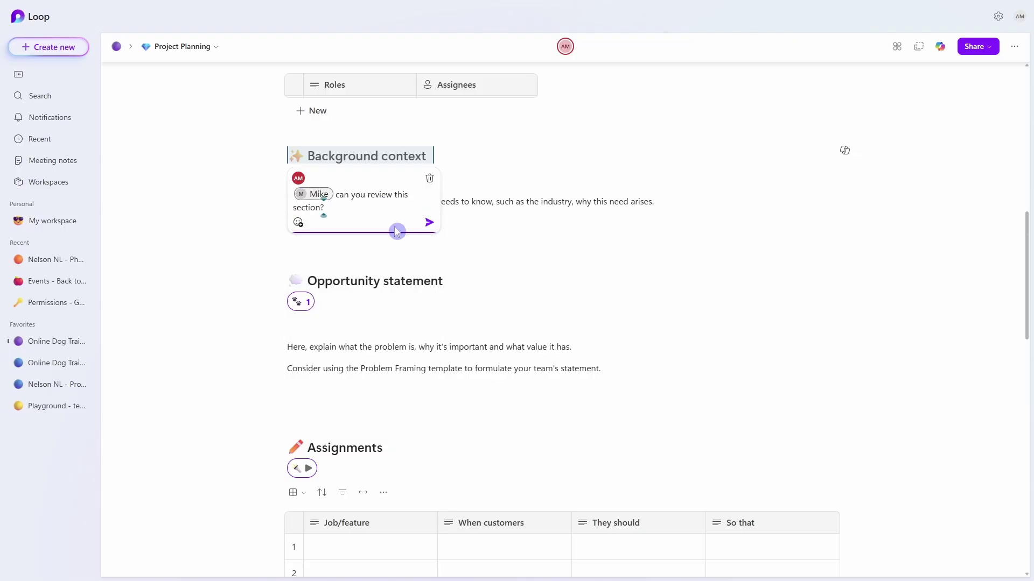
pyautogui.click(429, 222)
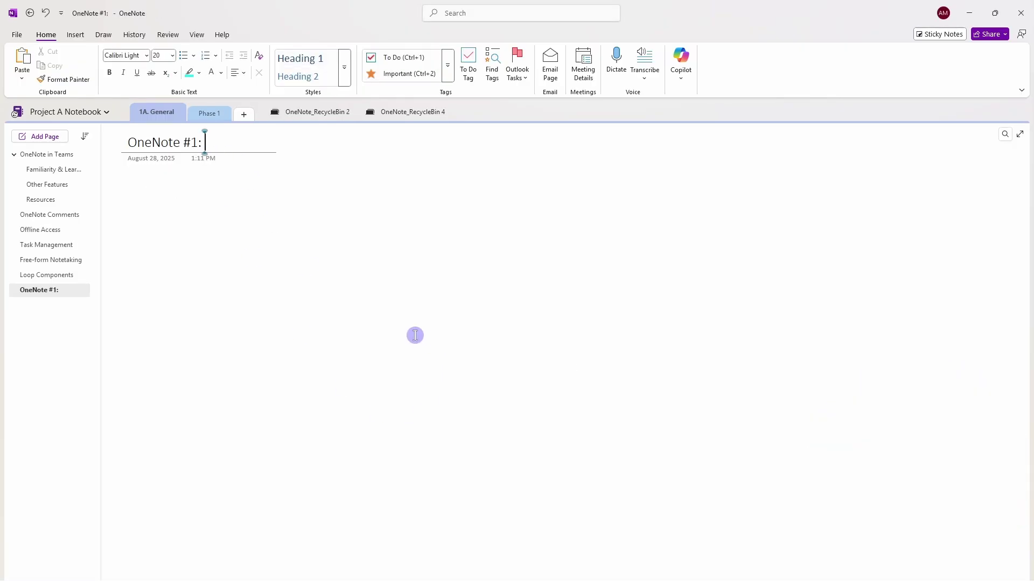
# - Complete the page title with 'Offline Access'
pyautogui.write('Offline Access')
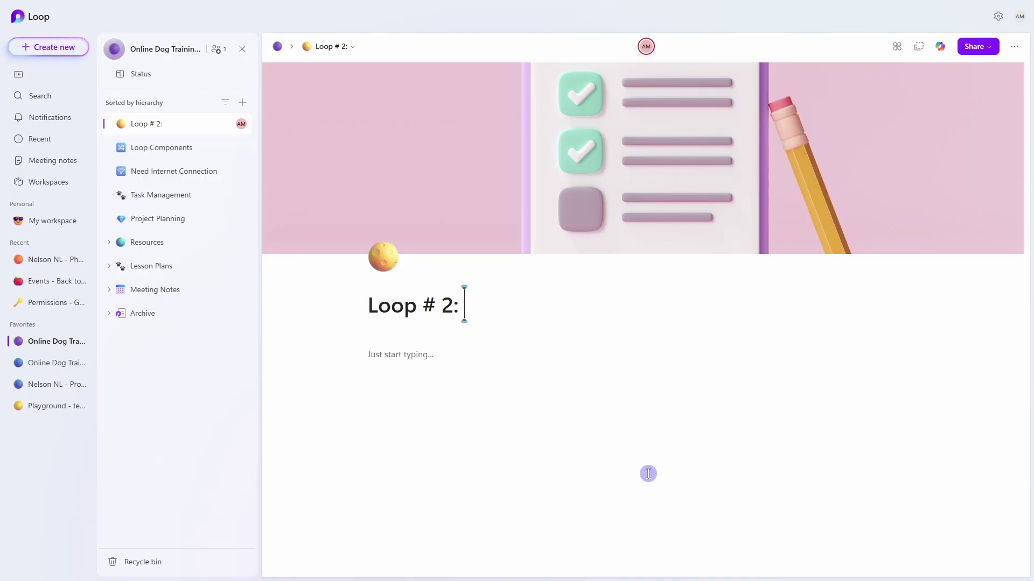
# - Title the page 'Loop # 2: Task & Project Management' and insert a Task list on Task Management via /task
pyautogui.write('Task & Project Management')
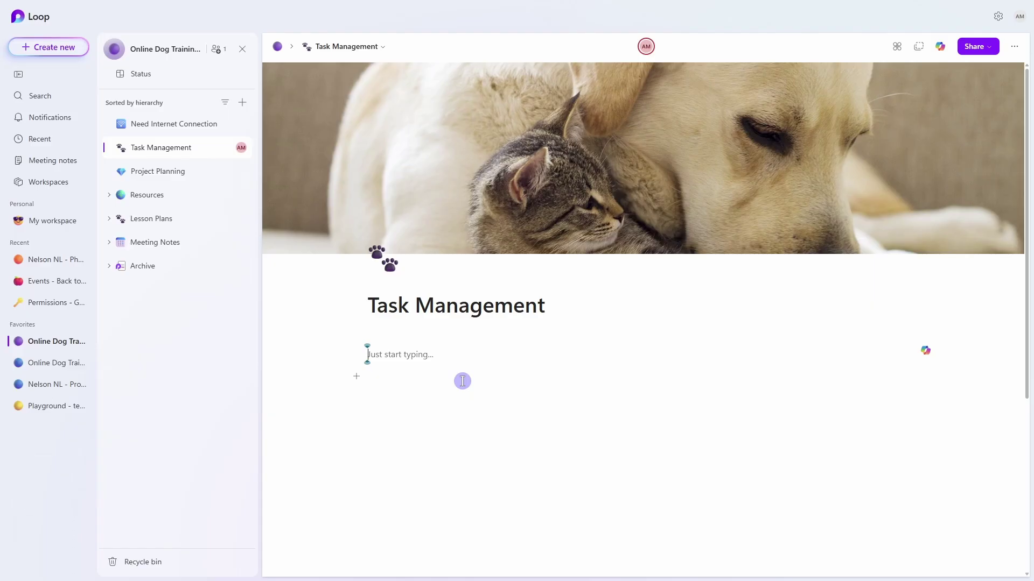
pyautogui.write('/task')
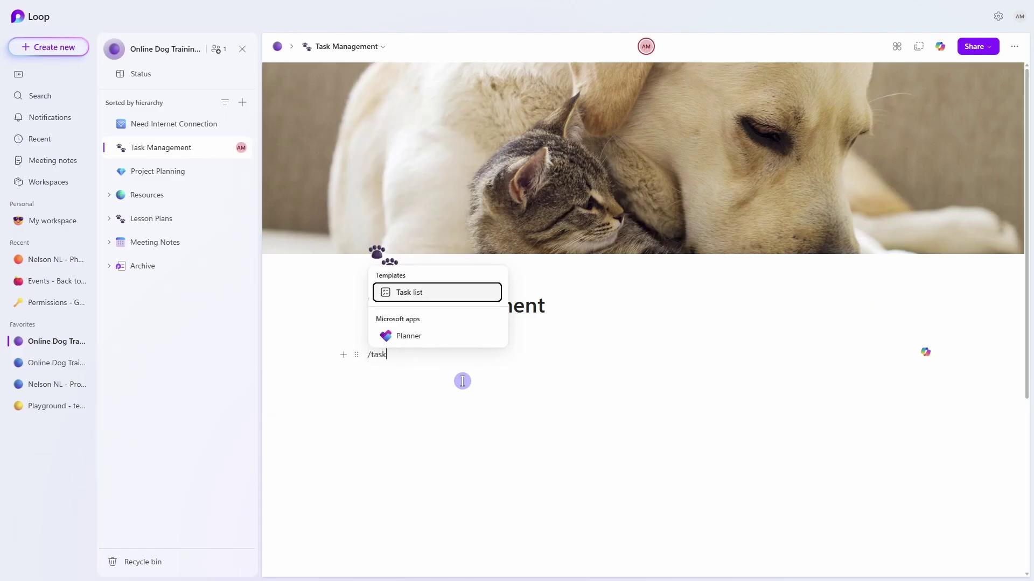
pyautogui.click(468, 294)
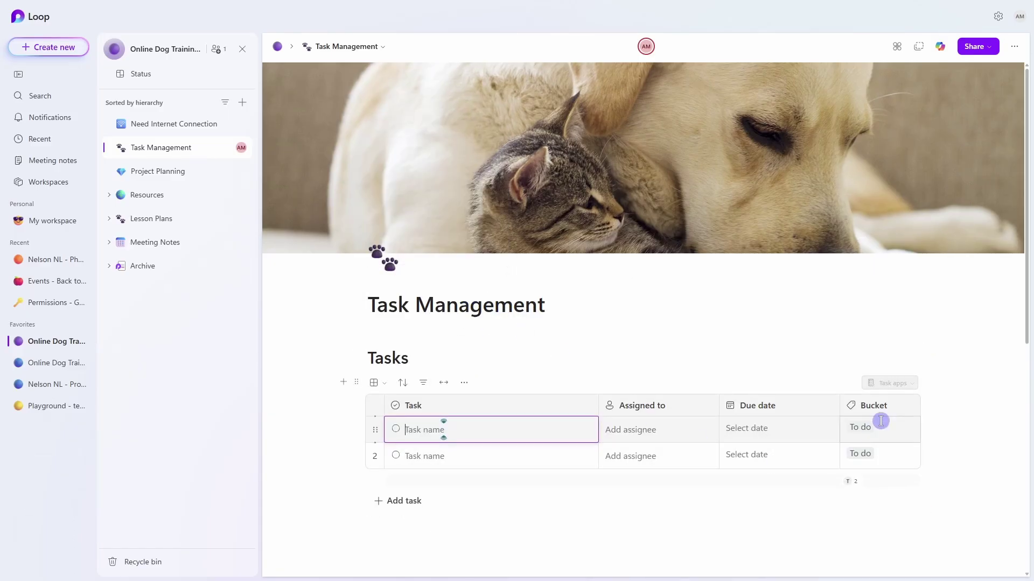
# - Review which apps the tasks sync with, then go to the Project Planning page
pyautogui.moveTo(1021, 315); pyautogui.dragTo(1022, 566)
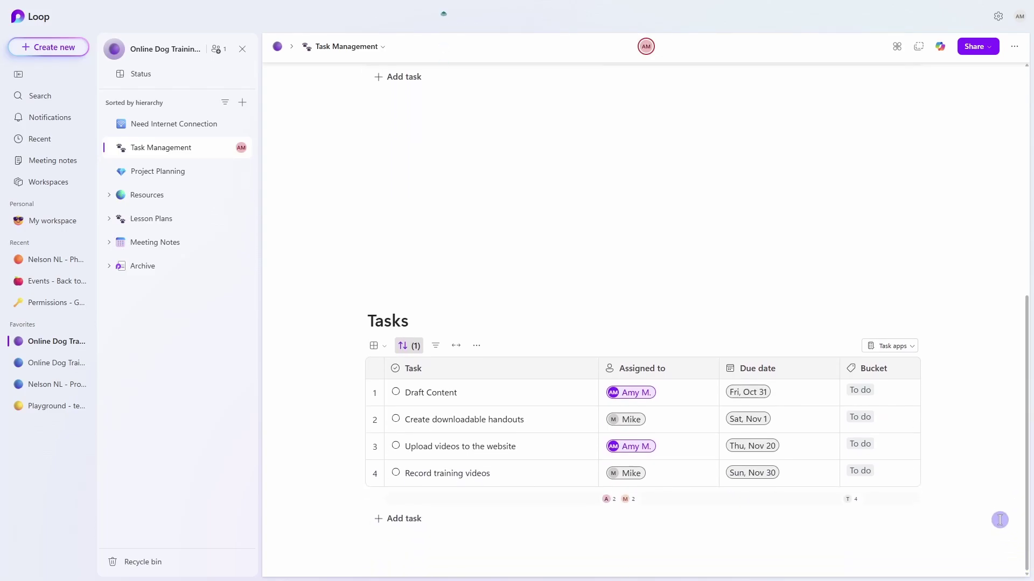
pyautogui.click(911, 348)
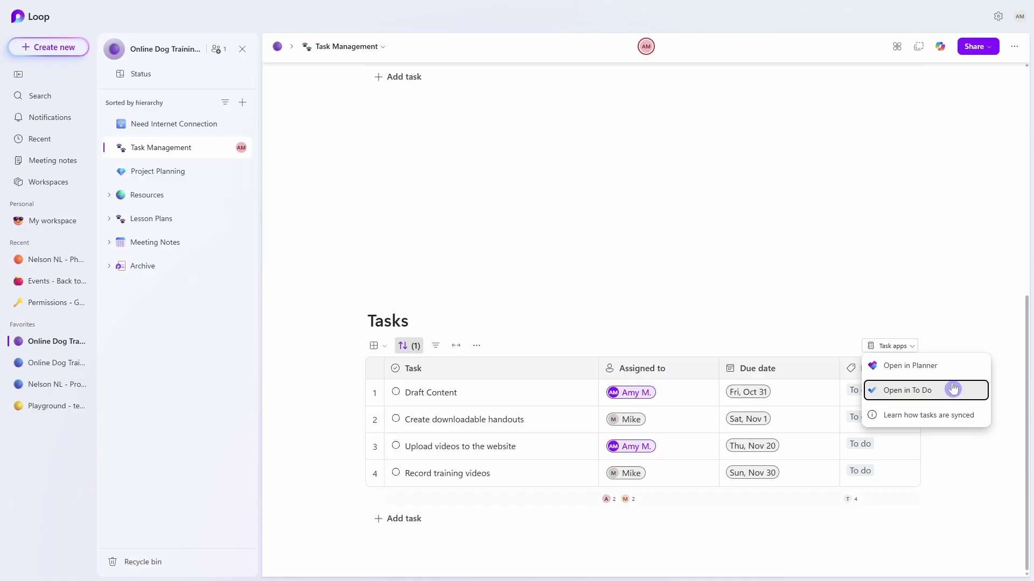
pyautogui.scroll(-3, 388, 385)
pyautogui.click(387, 384)
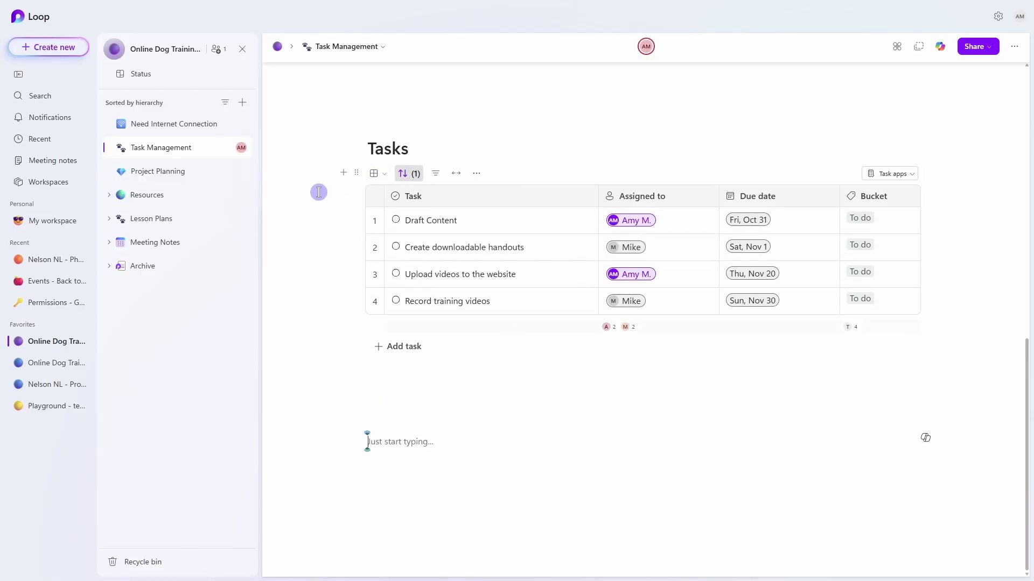
pyautogui.click(209, 176)
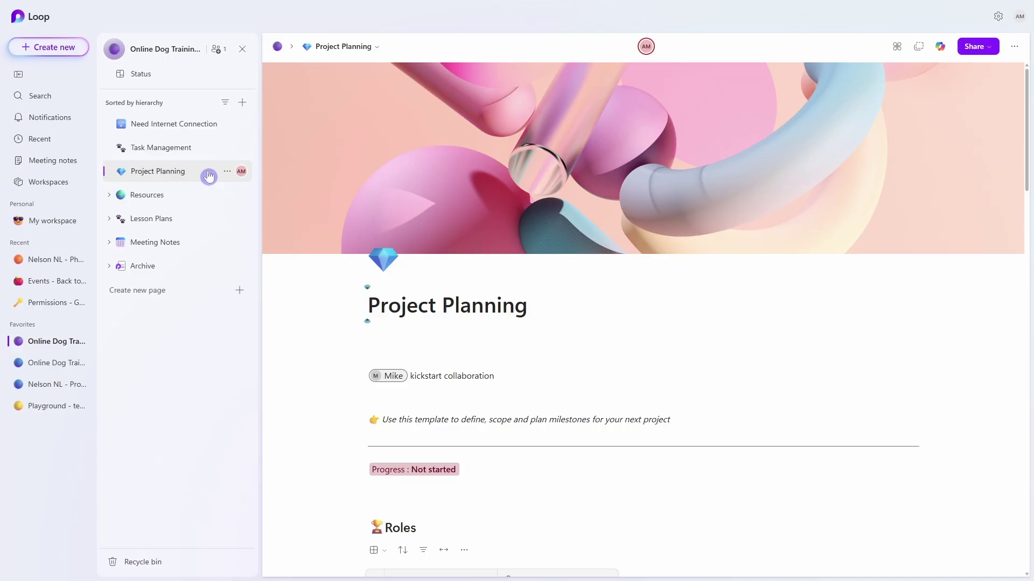
# - Open the workspace Status page and scroll through its insights and tasks
pyautogui.click(186, 82)
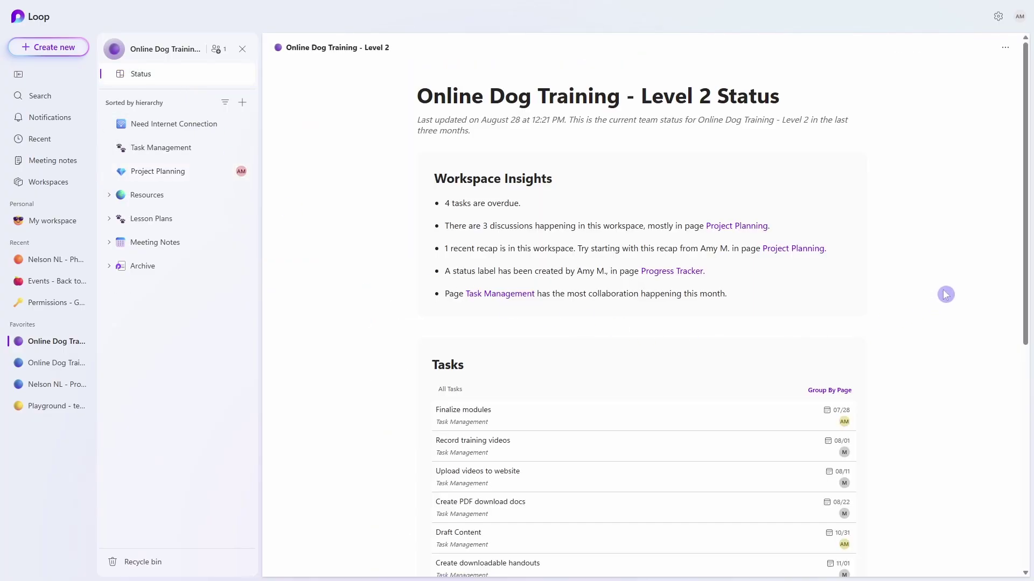
pyautogui.scroll(-1, 946, 294)
pyautogui.scroll(-5, 946, 294)
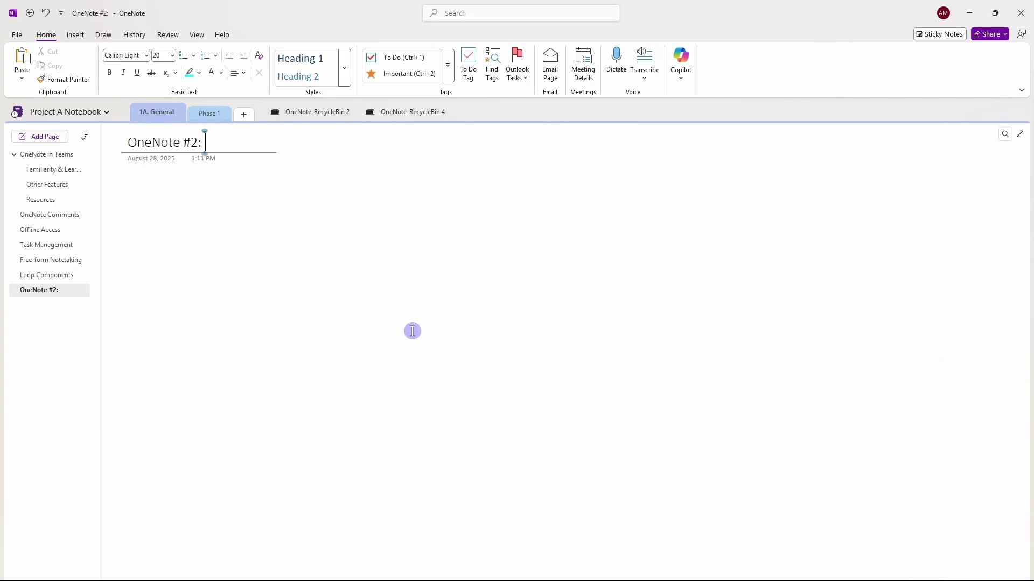
# - Title the page 'Free-form Notetaking', reposition the image grid and note, and draw purple ink across the image
pyautogui.write('Free-form Notetaking')
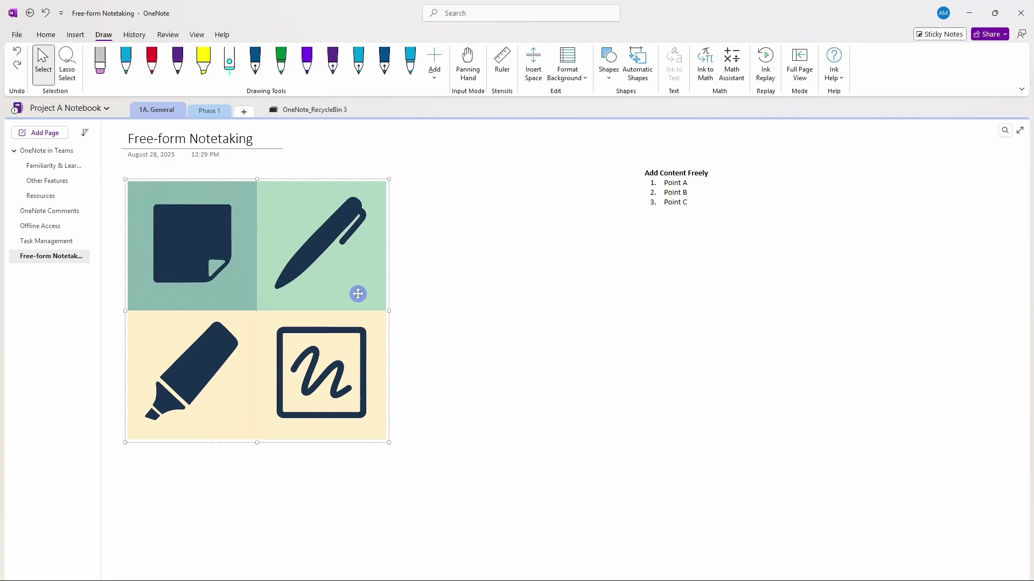
pyautogui.moveTo(358, 293)
pyautogui.mouseDown()
pyautogui.moveTo(487, 390)
pyautogui.moveTo(565, 376)
pyautogui.mouseUp()
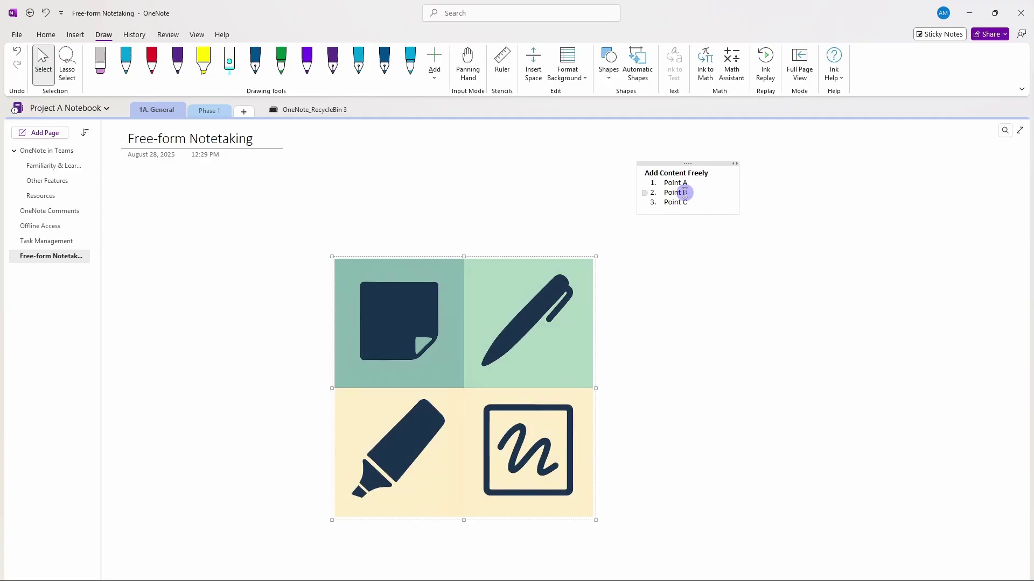
pyautogui.click(683, 191)
pyautogui.moveTo(700, 164); pyautogui.dragTo(912, 216)
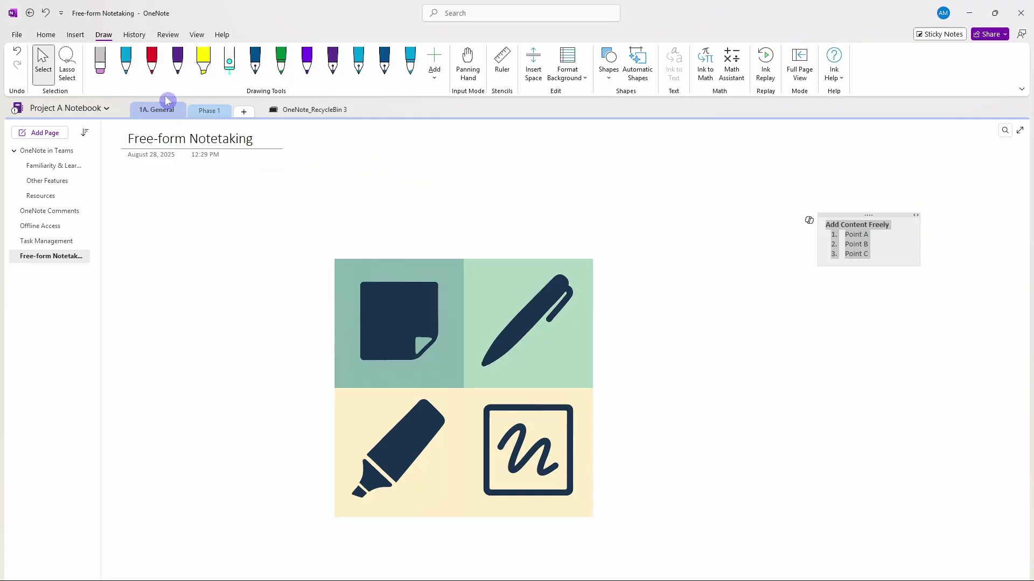
pyautogui.click(178, 67)
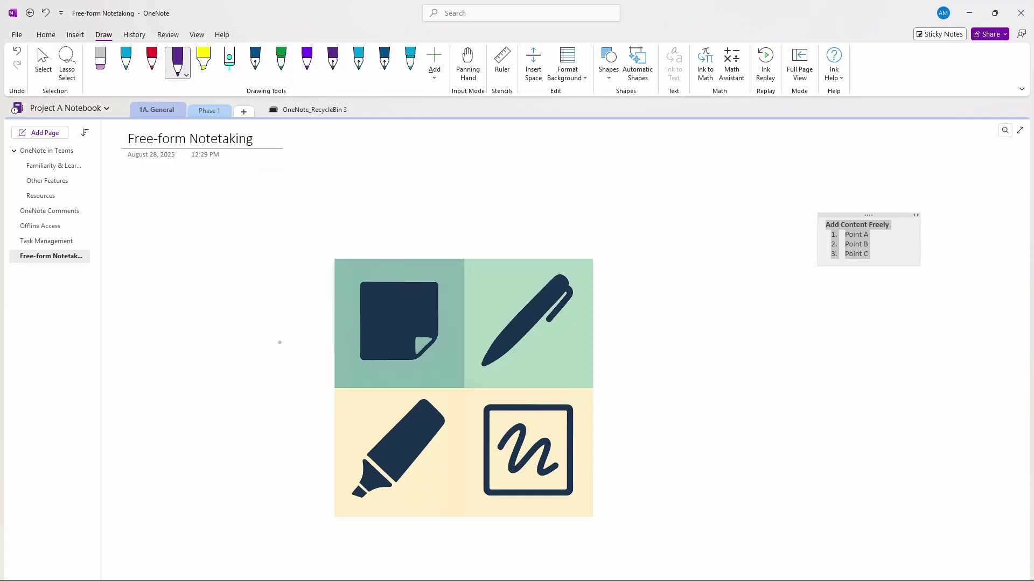
pyautogui.moveTo(279, 341)
pyautogui.mouseDown()
pyautogui.moveTo(422, 412)
pyautogui.moveTo(705, 419)
pyautogui.moveTo(888, 368)
pyautogui.moveTo(938, 312)
pyautogui.mouseUp()
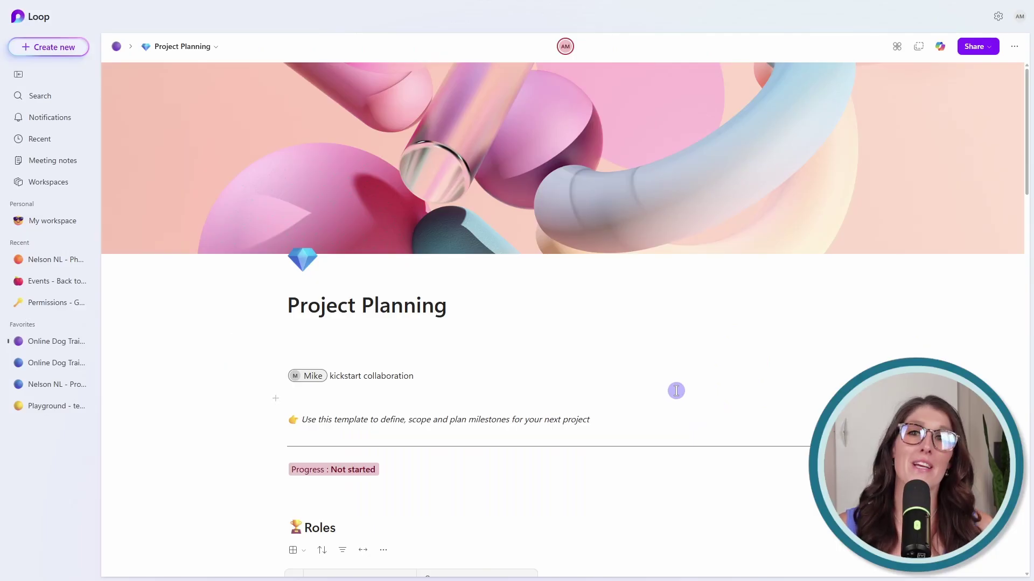
# - On the empty line below Background context, insert a Kanban board template with /kan
pyautogui.scroll(-6, 674, 392)
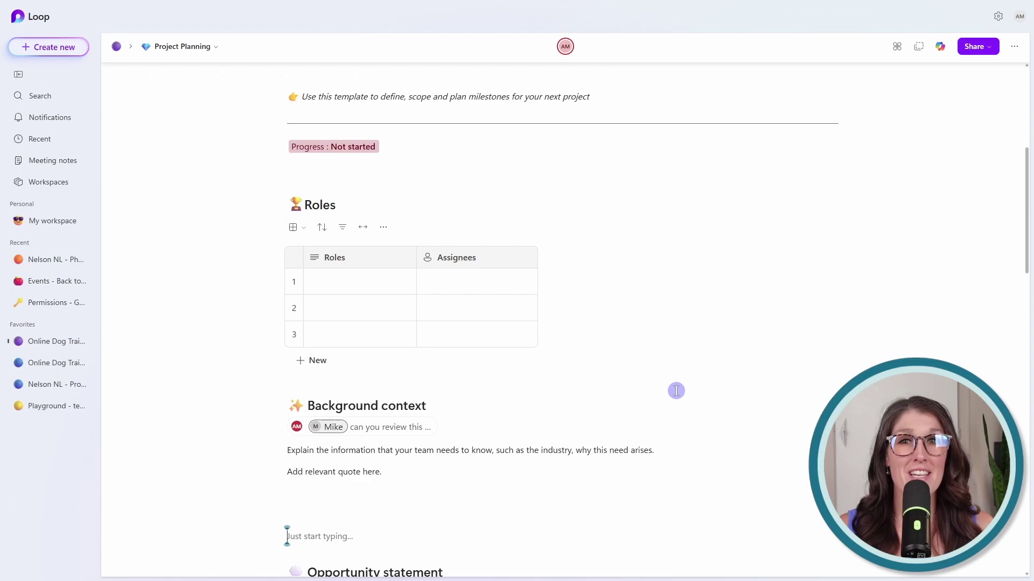
pyautogui.scroll(-4, 677, 393)
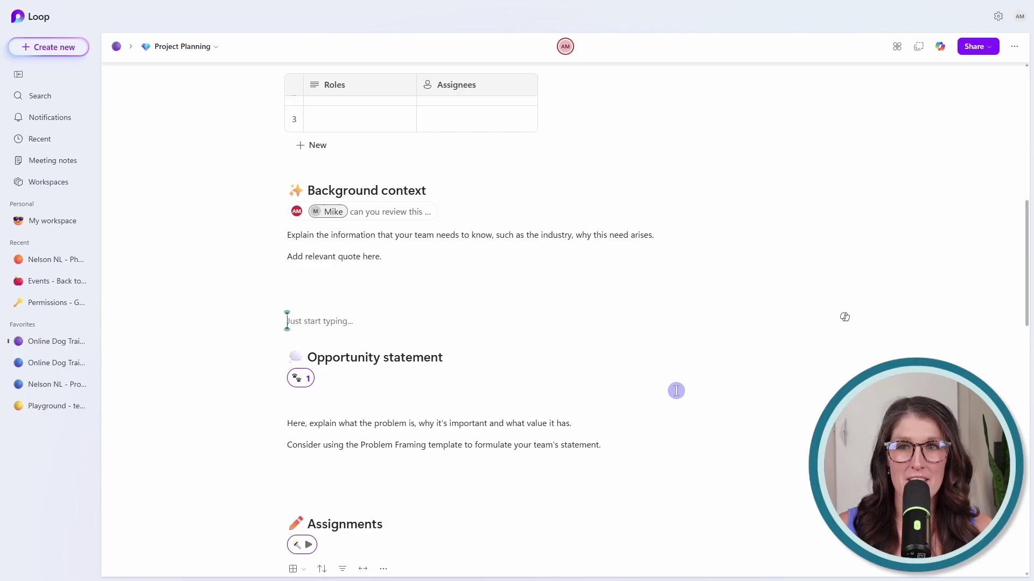
pyautogui.write('/')
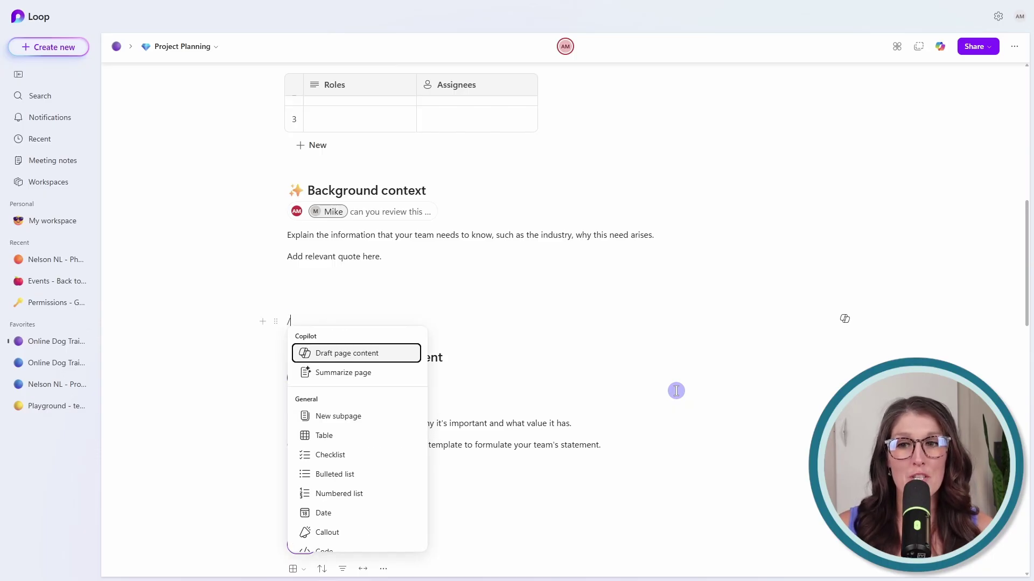
pyautogui.write('kan')
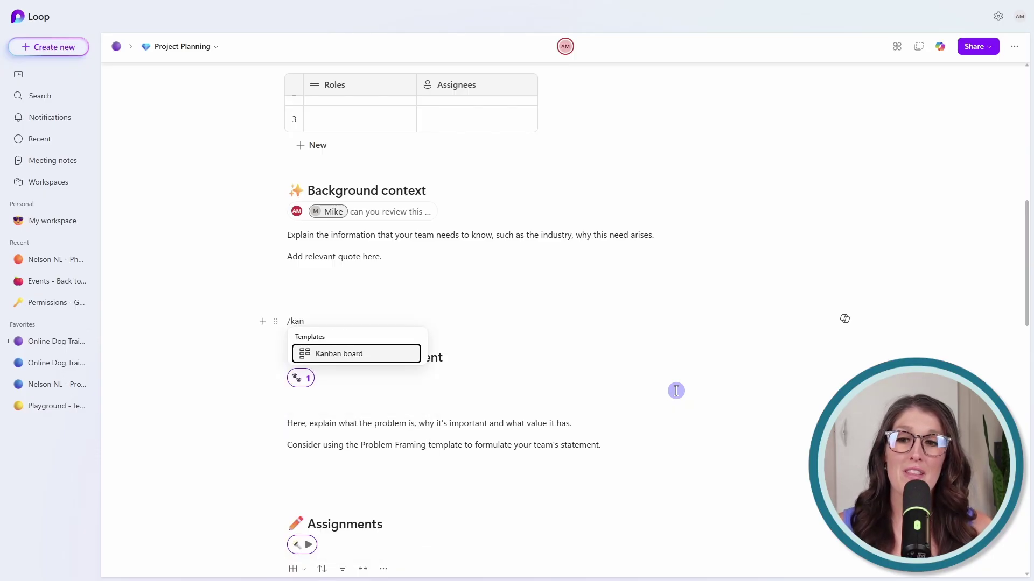
pyautogui.press('Return')
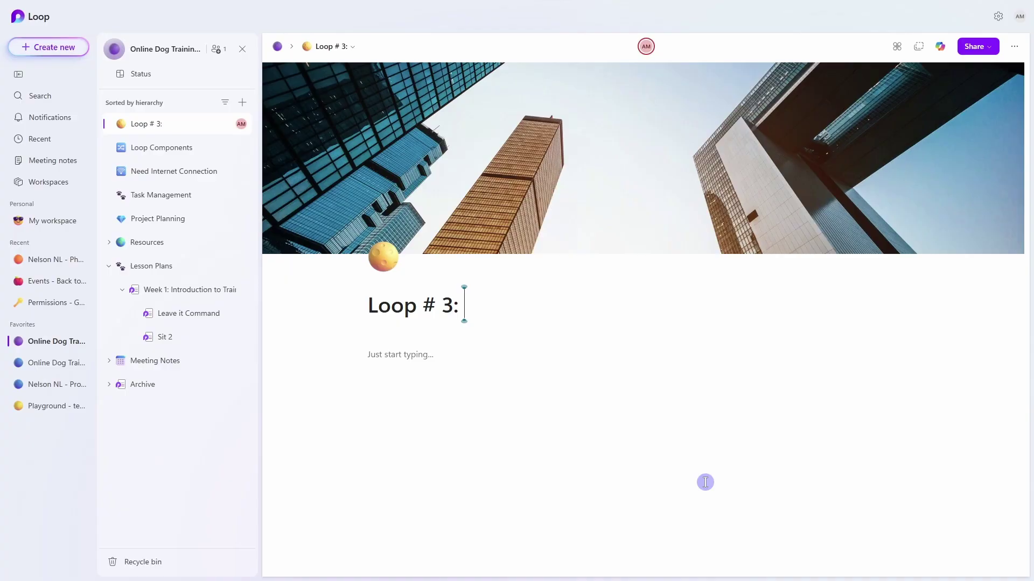
# - Paste 'Modern 365 Workflows & AI Integrations' to complete the Loop # 3 page title
pyautogui.write('Modern 365 Workflows & AI Integrations')
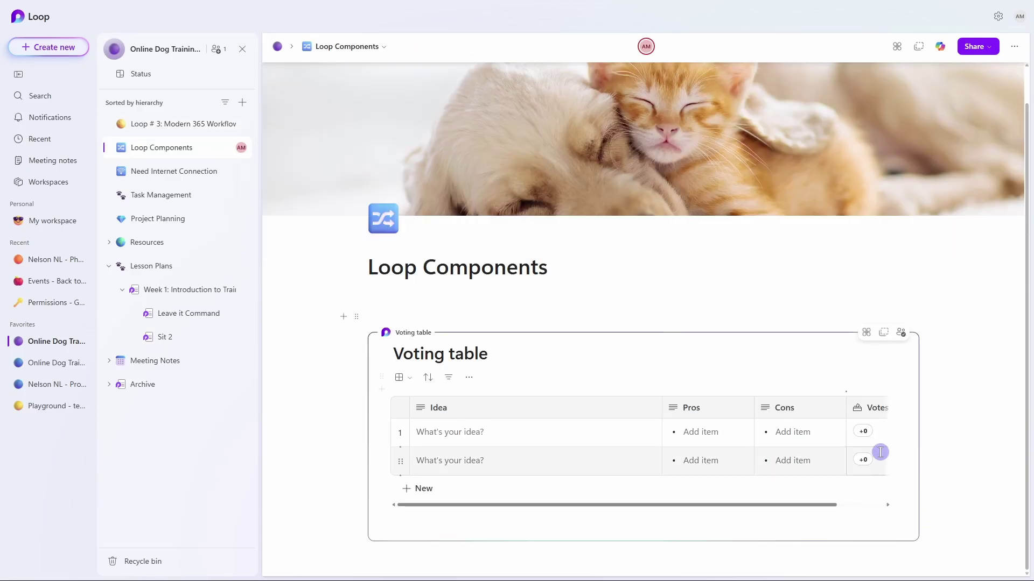
pyautogui.moveTo(884, 333)
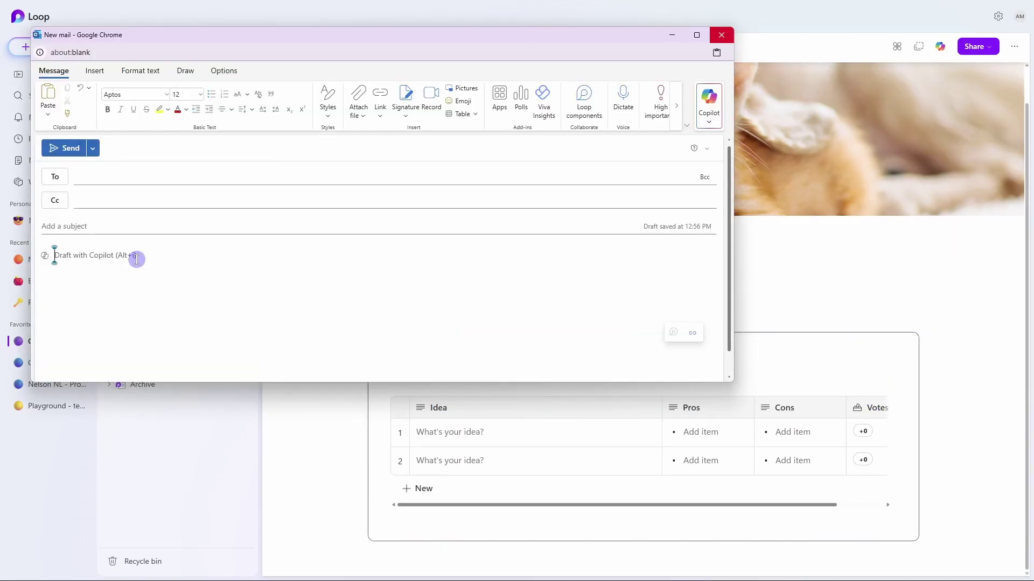
# - Paste the Voting table into the mail body and enter 'up-to-date' as the first idea
pyautogui.hotkey('ctrl', 'v')
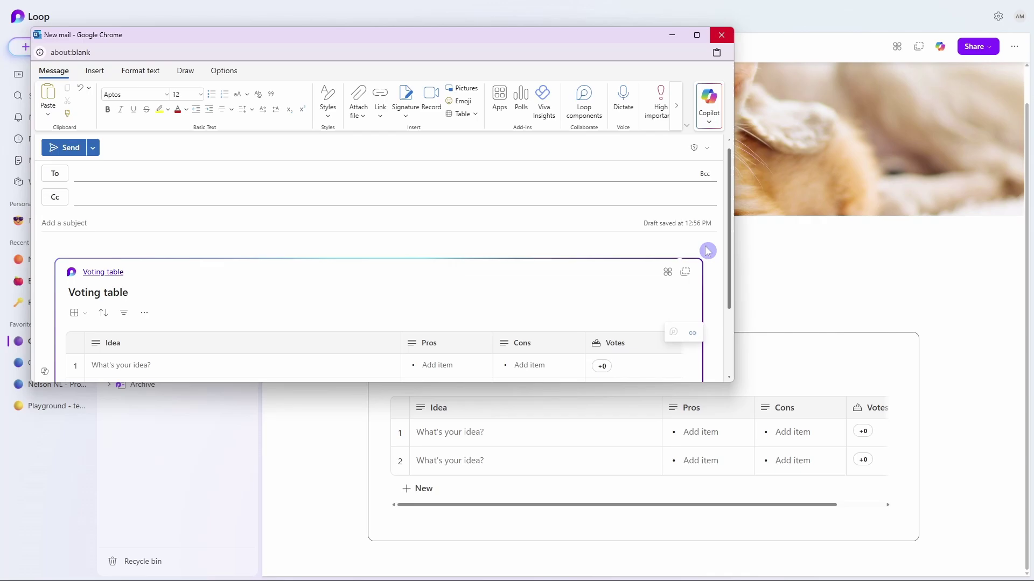
pyautogui.click(190, 278)
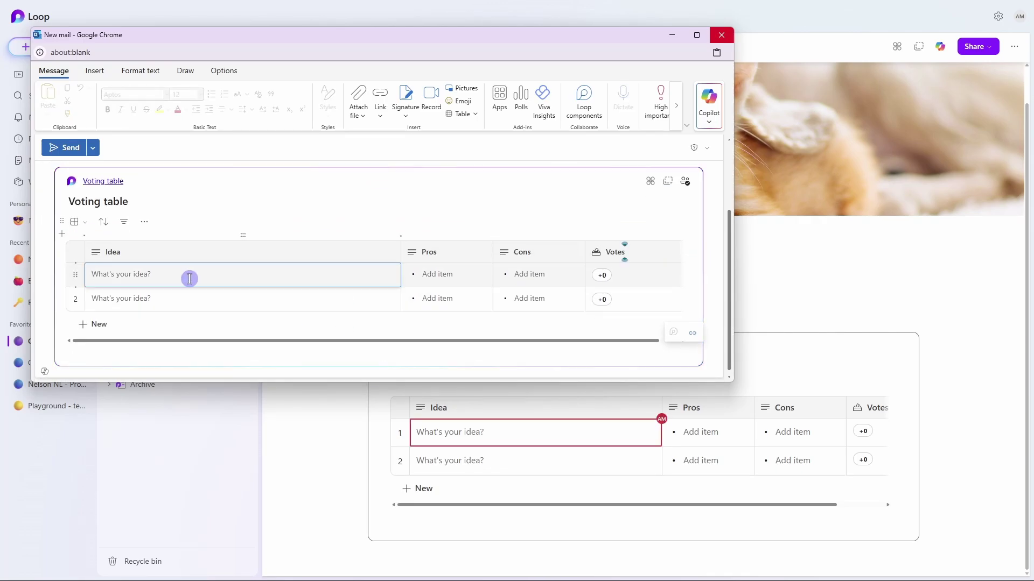
pyautogui.write('up-to-date')
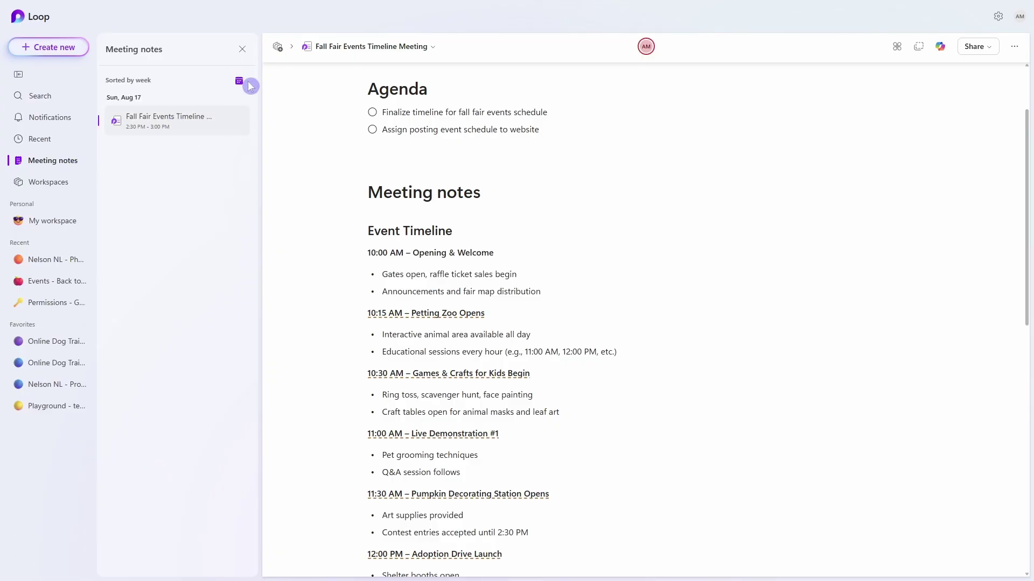
# - Open the fall highlights chat from the notebooks list and convert its response into a Copilot Page
pyautogui.click(240, 81)
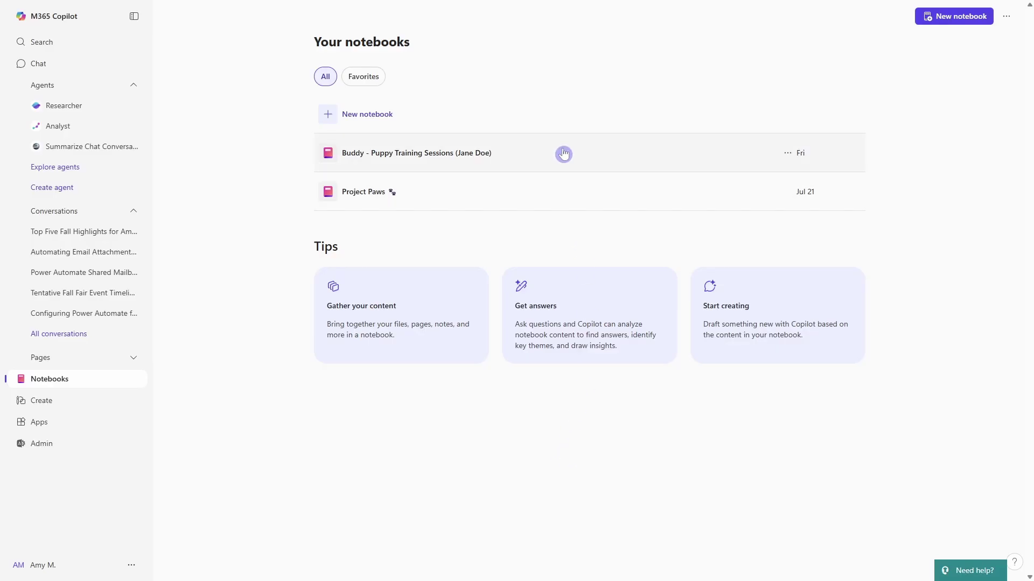
pyautogui.click(565, 153)
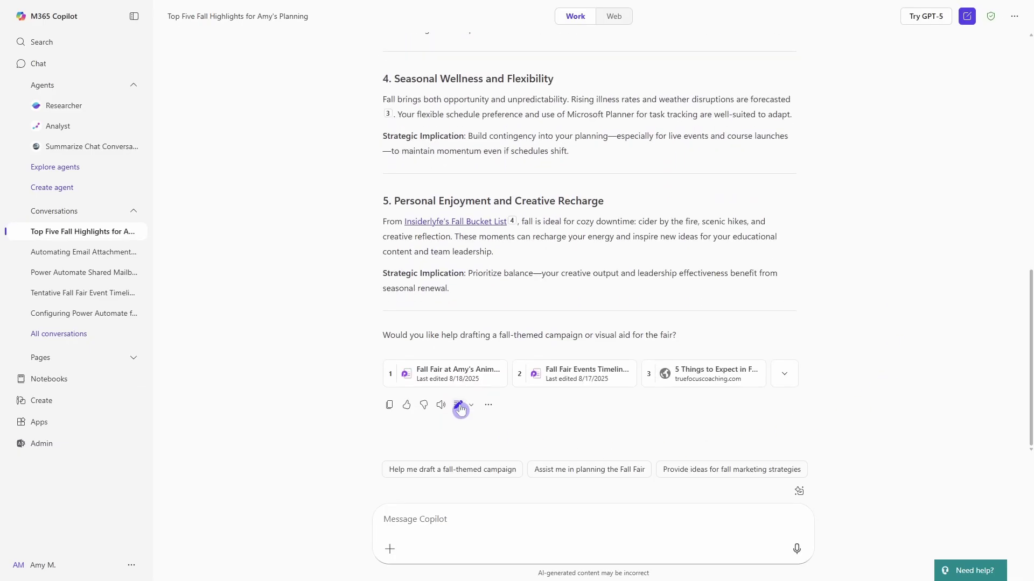
pyautogui.click(458, 406)
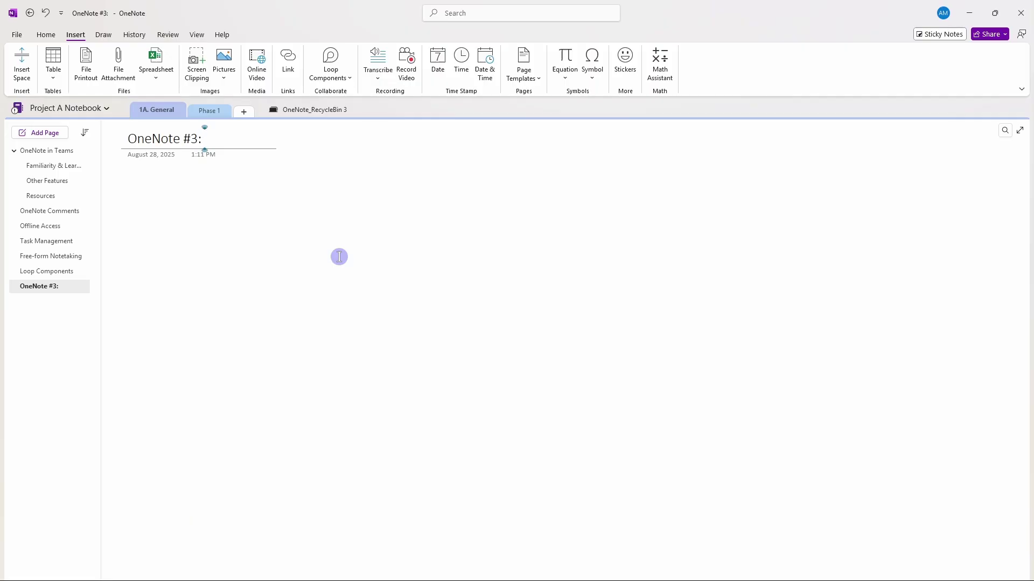
# - Finish the 'OneNote #3: Traditional Productivity Features' title and embed an existing Excel spreadsheet as a live table
pyautogui.hotkey('ctrl', 'v')
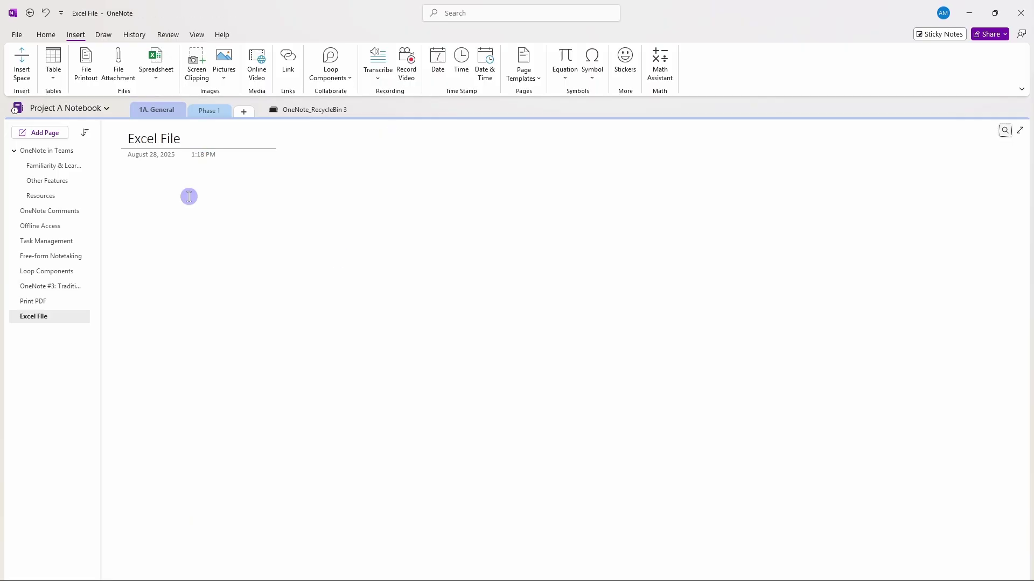
pyautogui.click(156, 69)
pyautogui.click(172, 94)
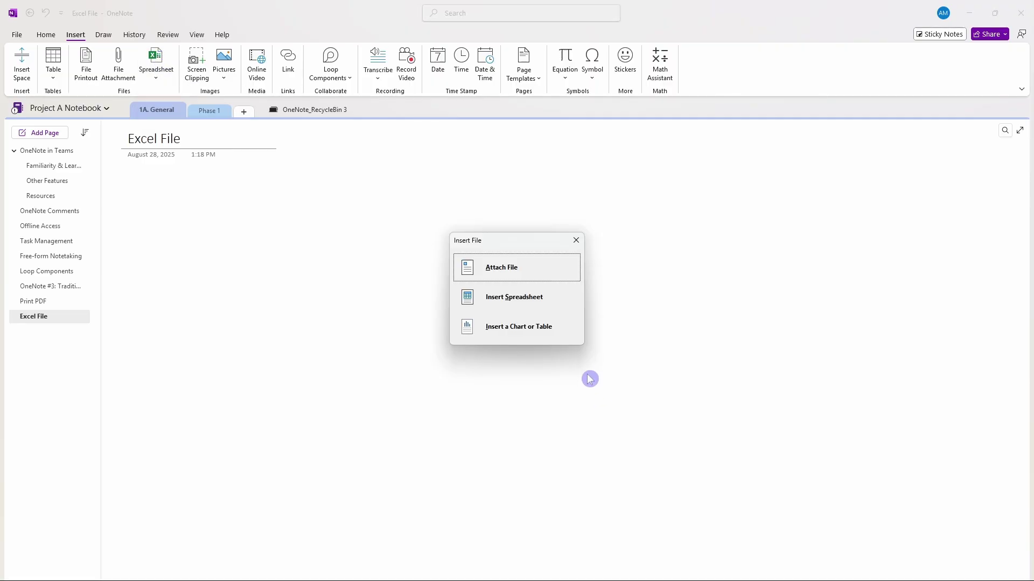
pyautogui.click(566, 301)
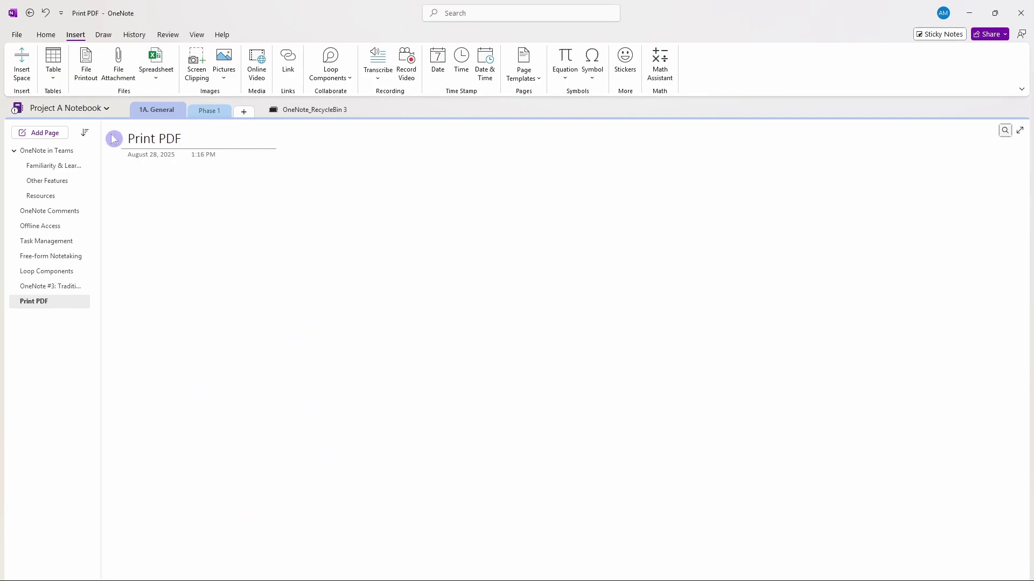
# - On the Print PDF page, draw a two-stroke purple ink heart above the Navigating Microsoft Passages printout
pyautogui.click(86, 65)
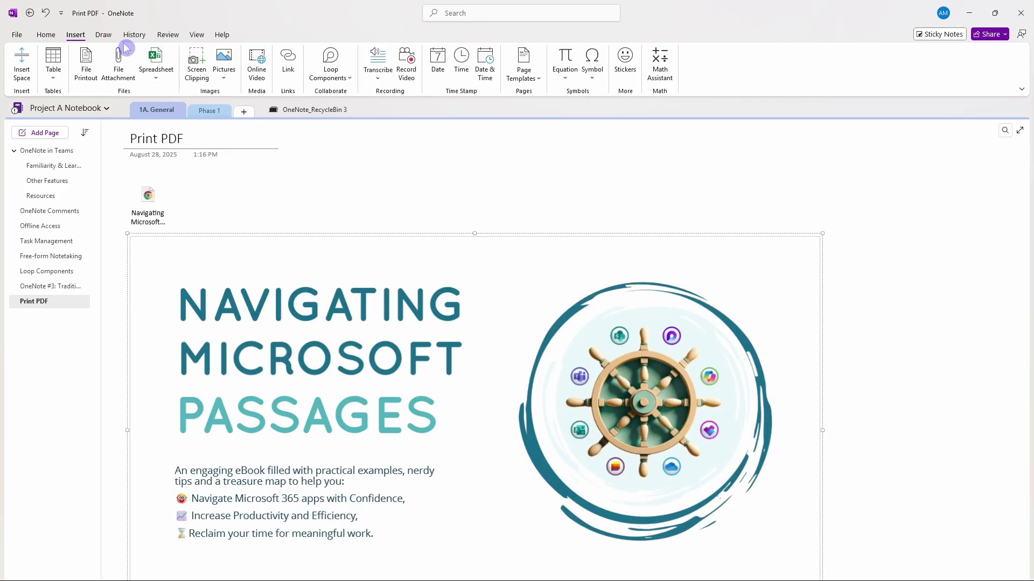
pyautogui.click(104, 35)
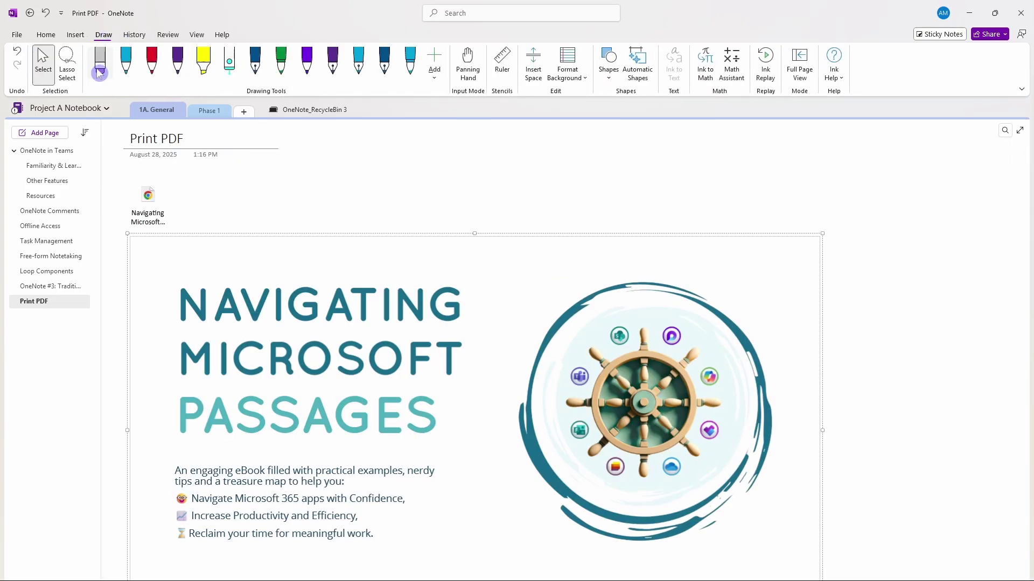
pyautogui.click(178, 62)
pyautogui.moveTo(753, 187); pyautogui.dragTo(791, 249)
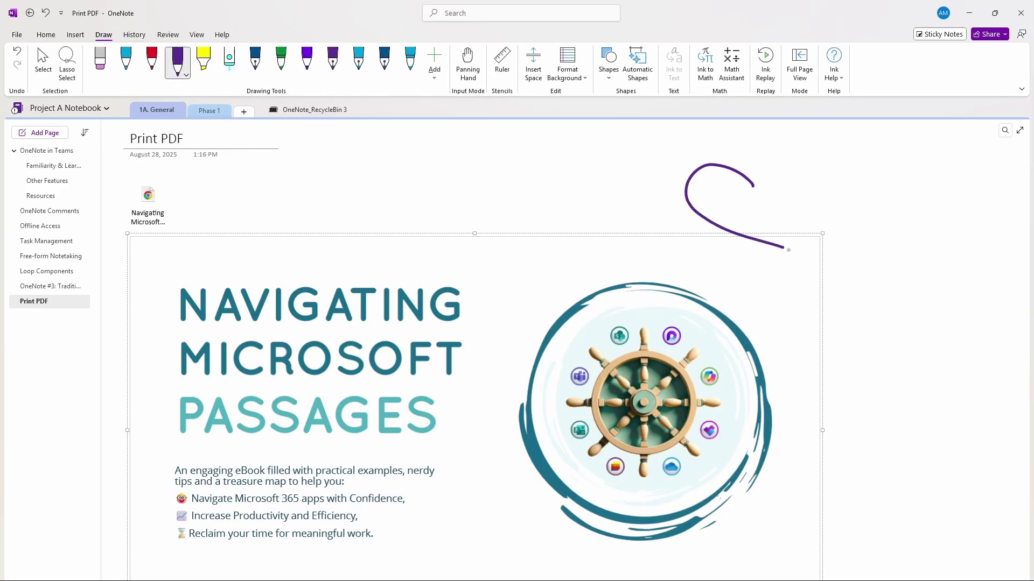
pyautogui.moveTo(752, 186)
pyautogui.mouseDown()
pyautogui.moveTo(806, 177)
pyautogui.moveTo(795, 261)
pyautogui.mouseUp()
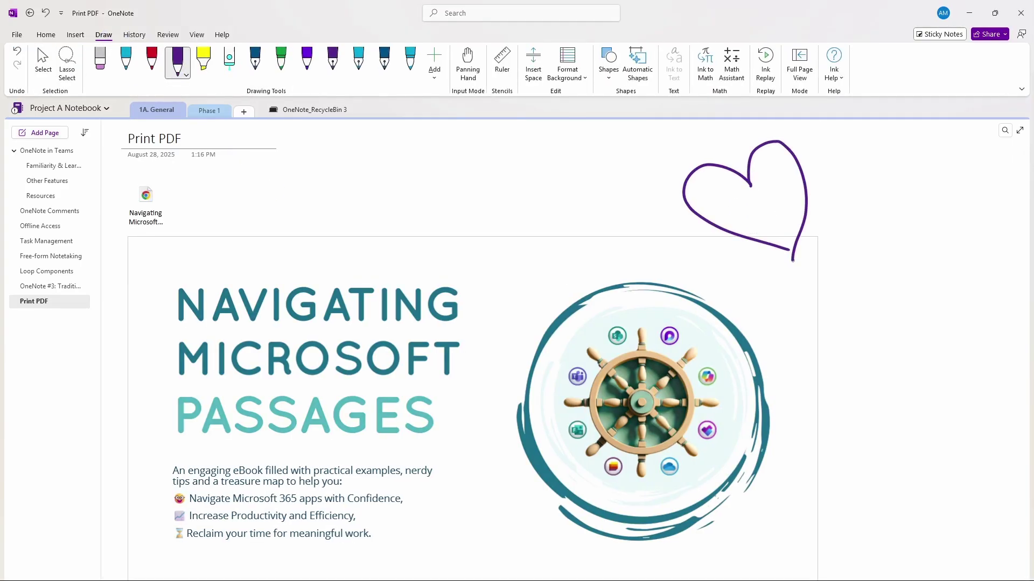